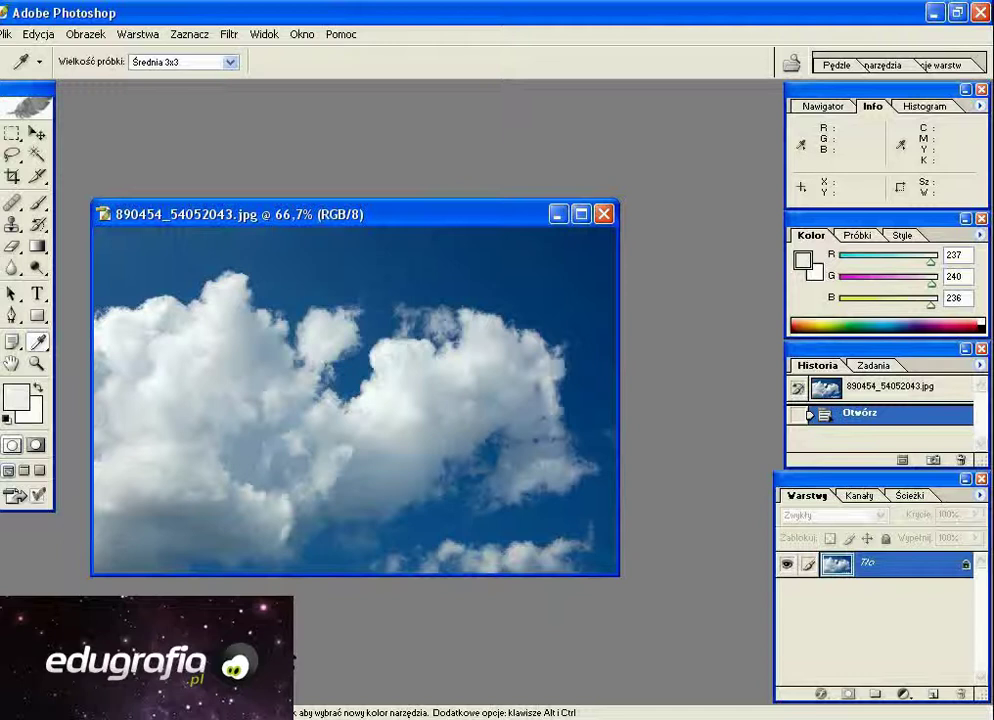
Set the Eyedropper sample size to 3 by 3 Average.
left_click_drag(423, 220, 455, 178)
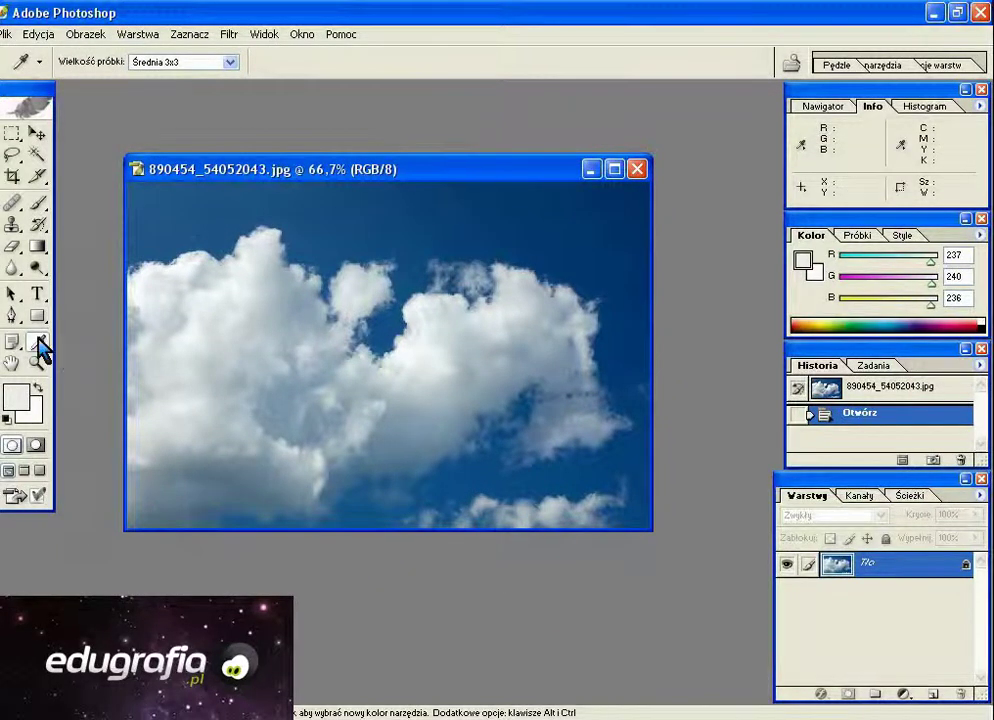
left_click(230, 62)
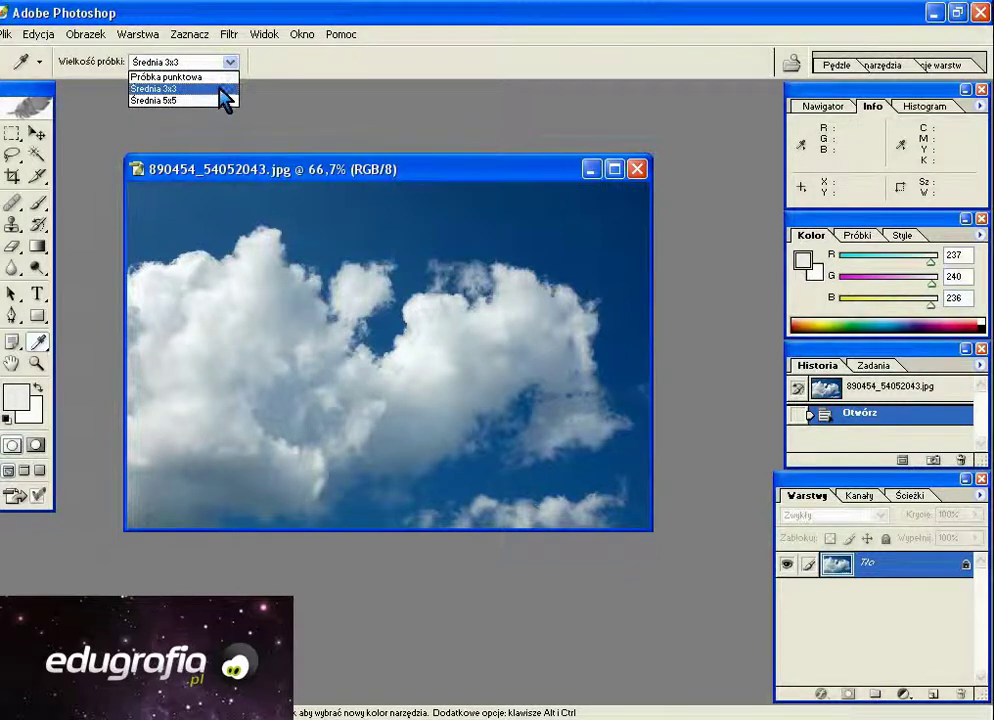
left_click(220, 88)
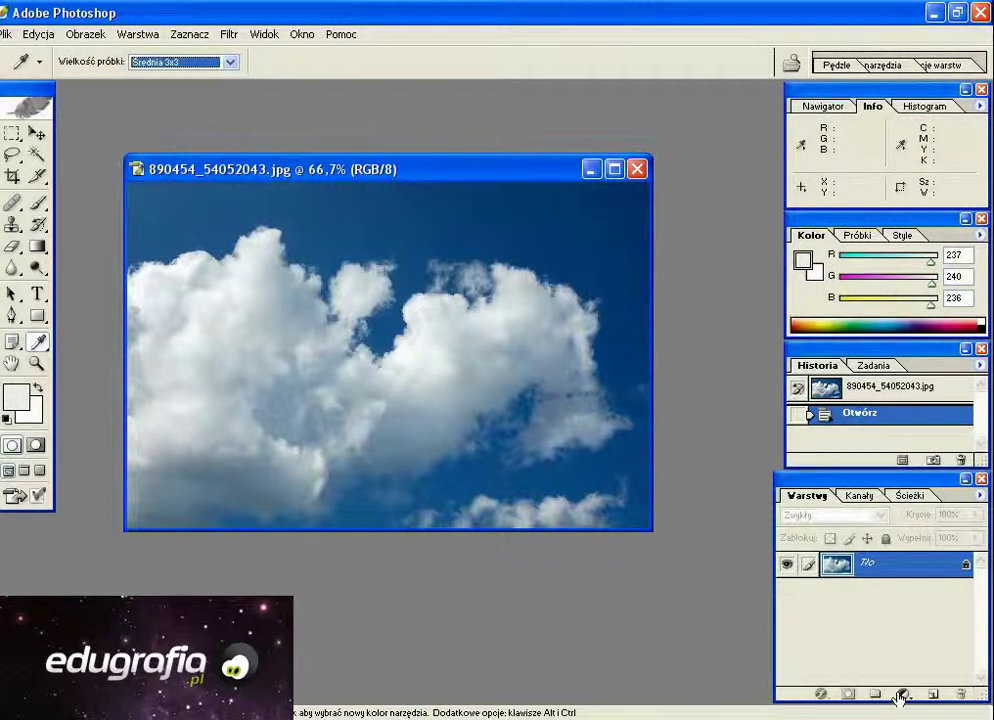
left_click(85, 34)
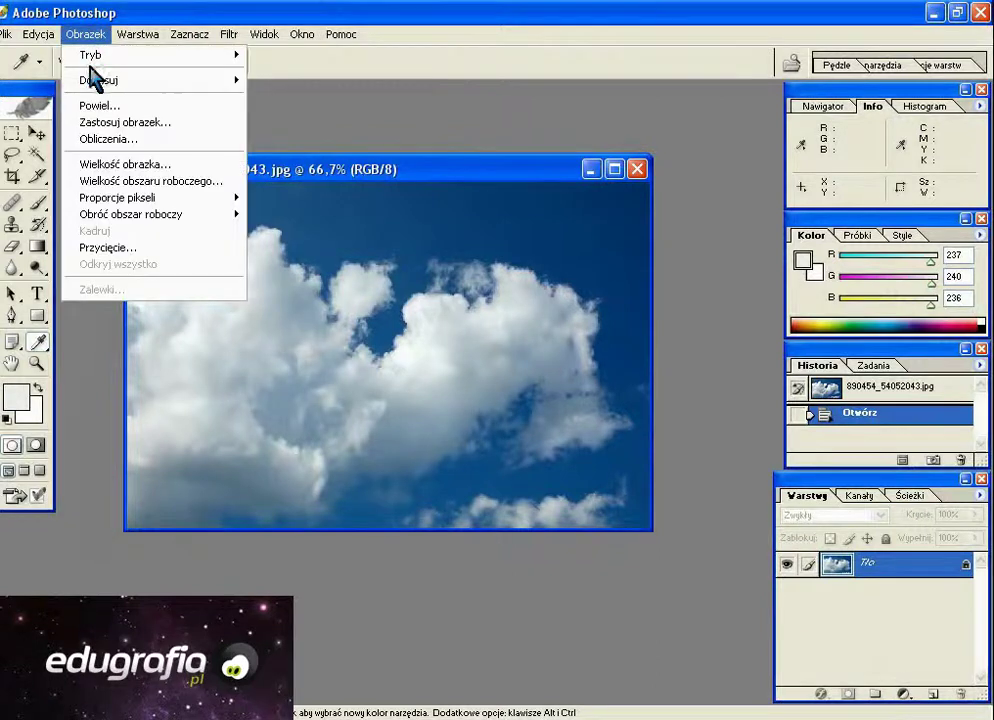
mouse_move(150, 80)
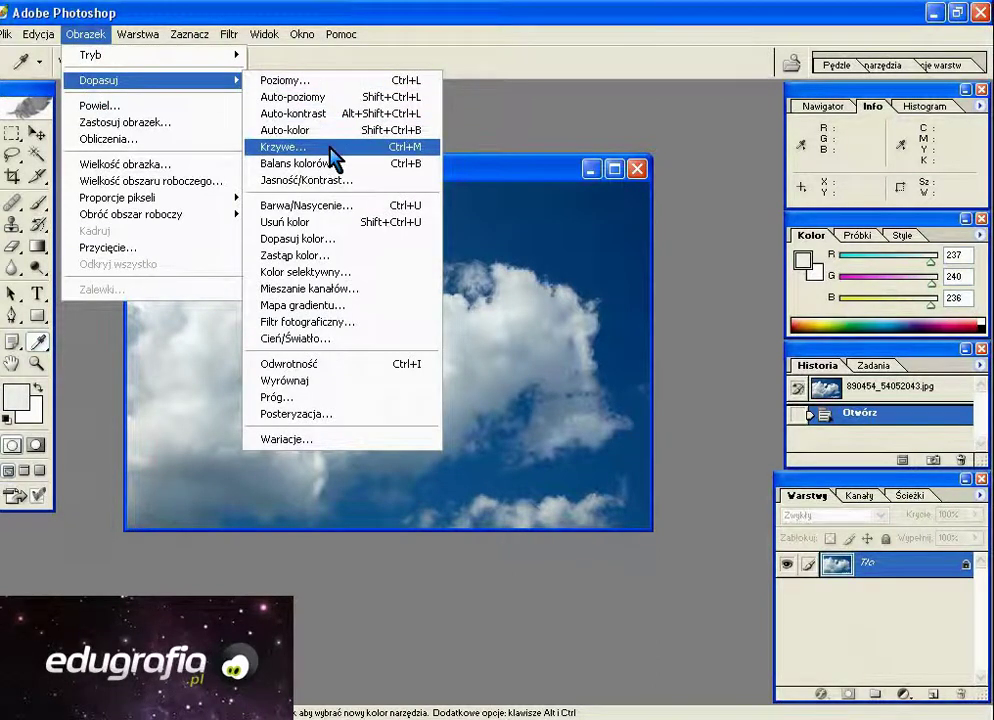
Set the Curves shadow, midtone and highlight targets to neutral RGB 10, 135 and 245.
left_click(329, 149)
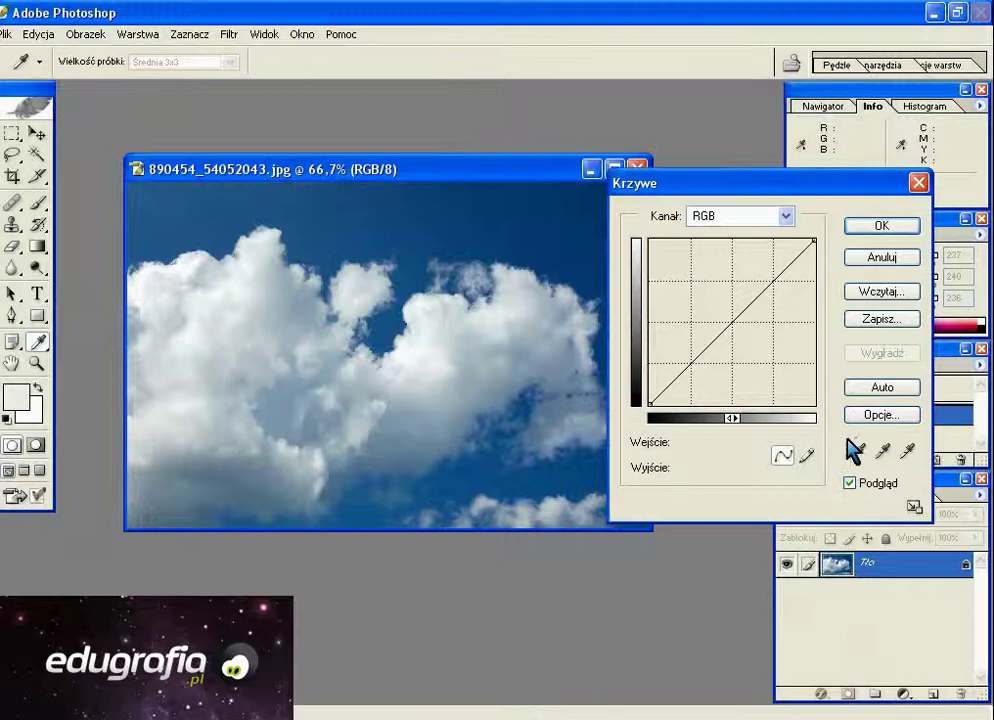
double_click(857, 452)
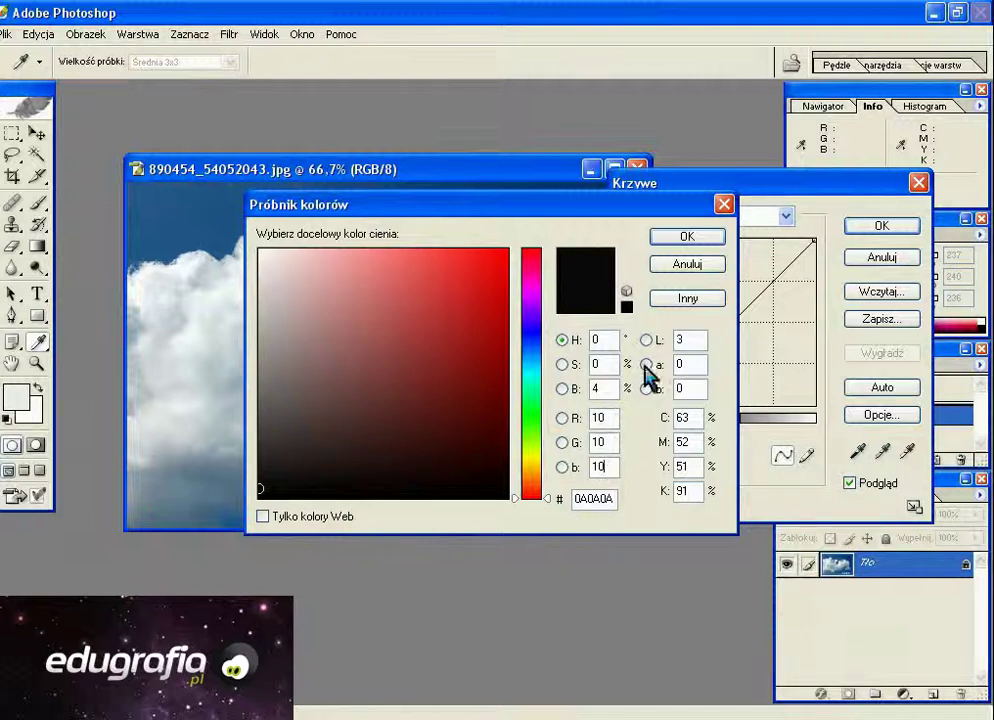
left_click(688, 265)
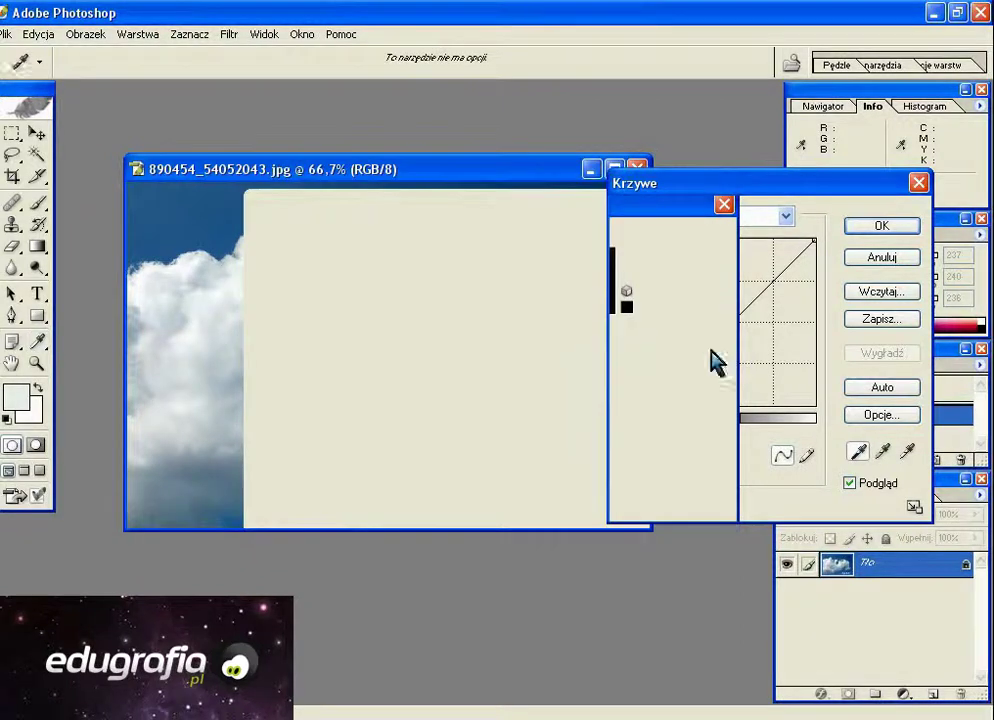
double_click(883, 452)
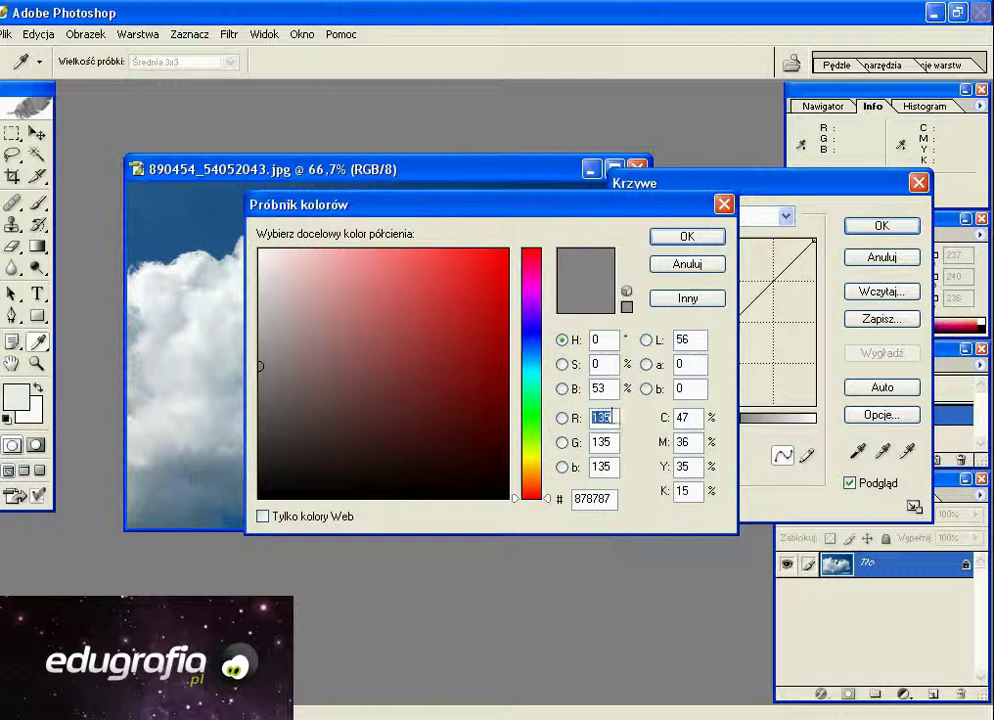
key("Tab")
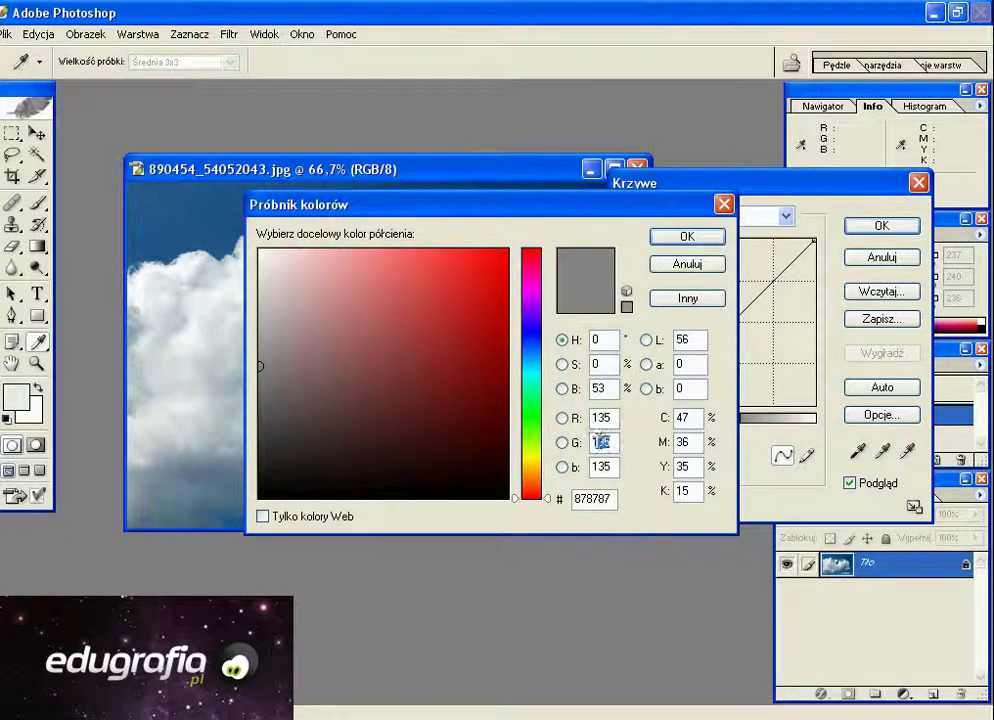
key("Tab")
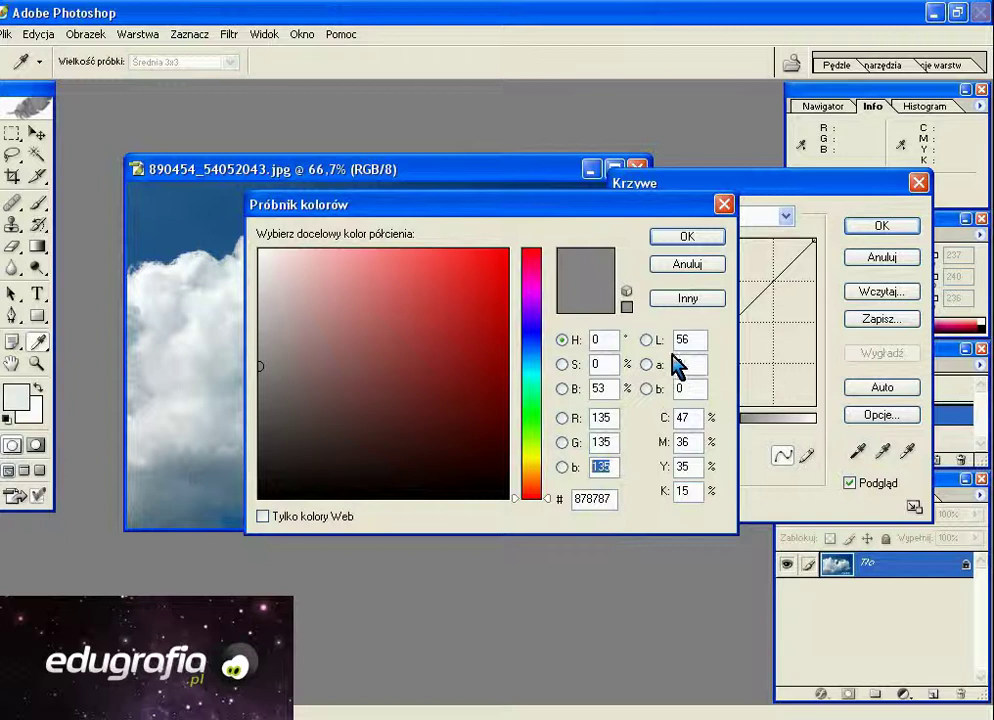
left_click(684, 240)
double_click(907, 451)
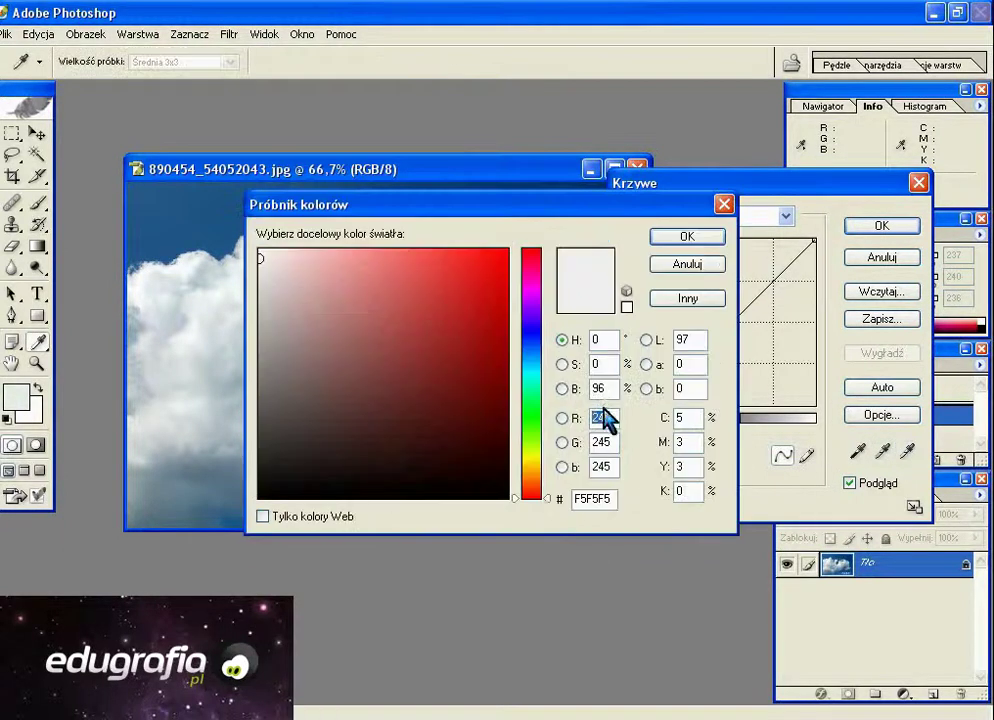
double_click(601, 418)
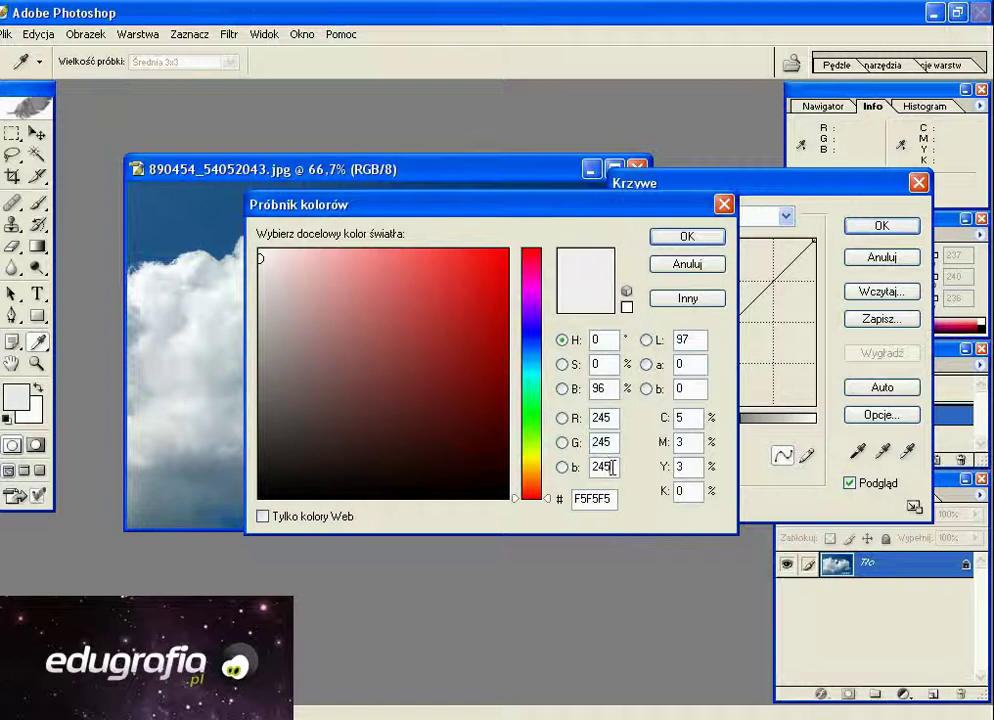
left_click(669, 243)
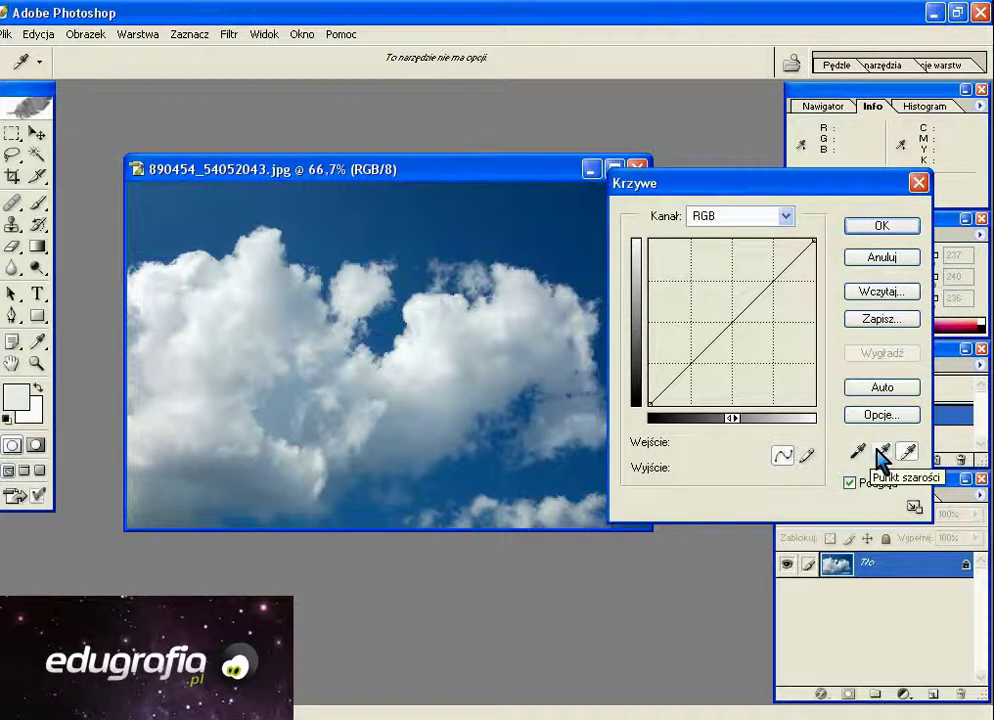
left_click(875, 225)
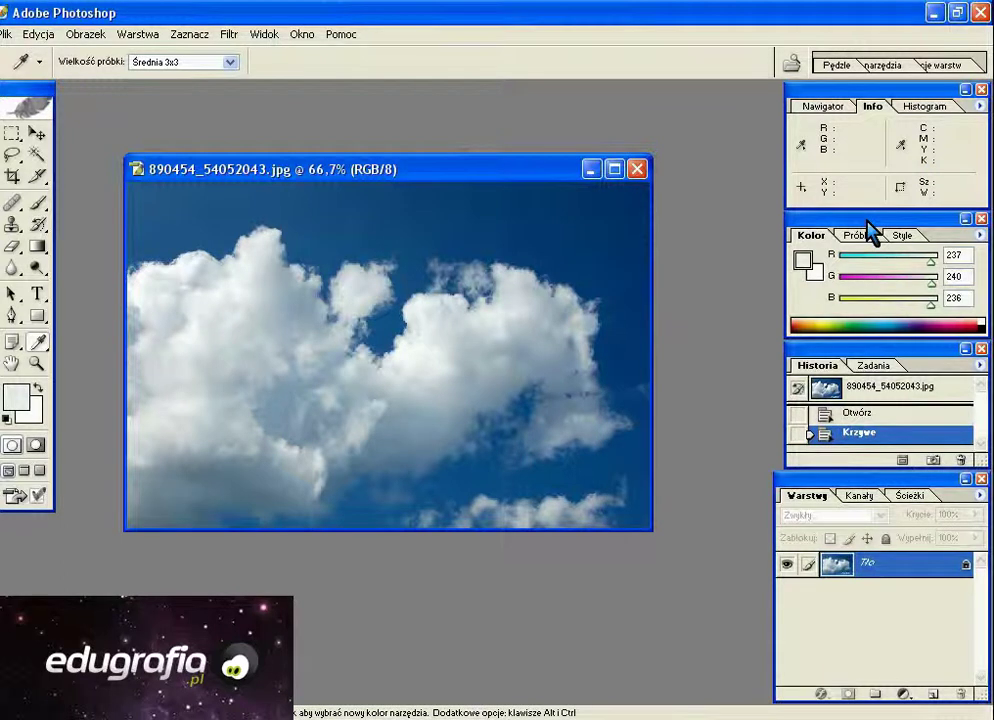
left_click(902, 693)
Add a Threshold layer near level 39 and mark the darkest top-right spot with sampler 1.
left_click(868, 676)
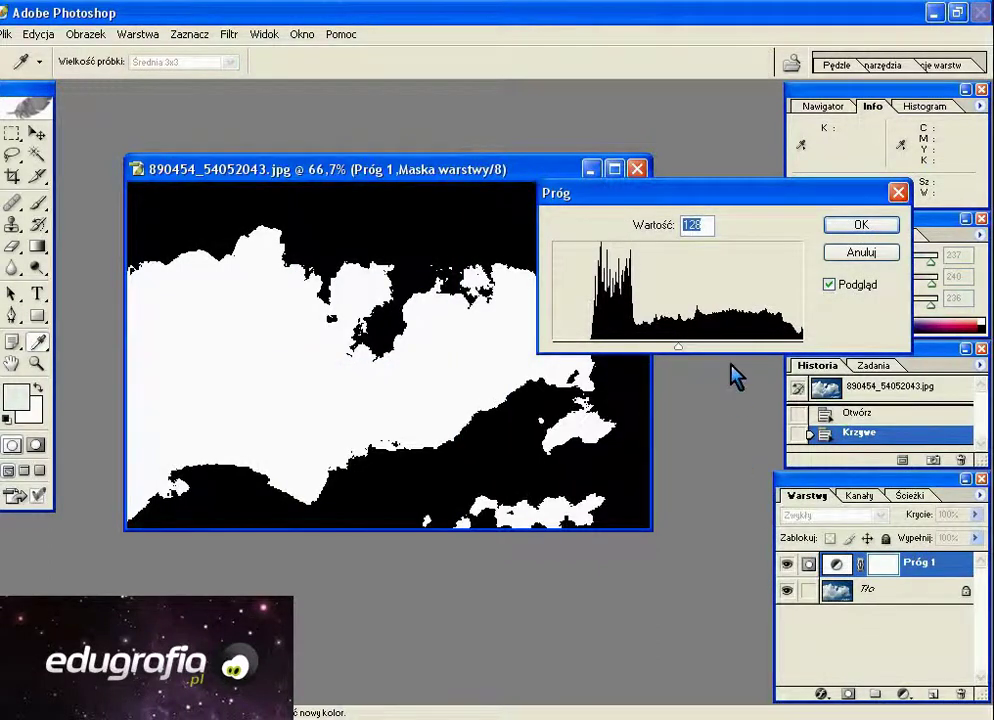
left_click_drag(679, 347, 526, 354)
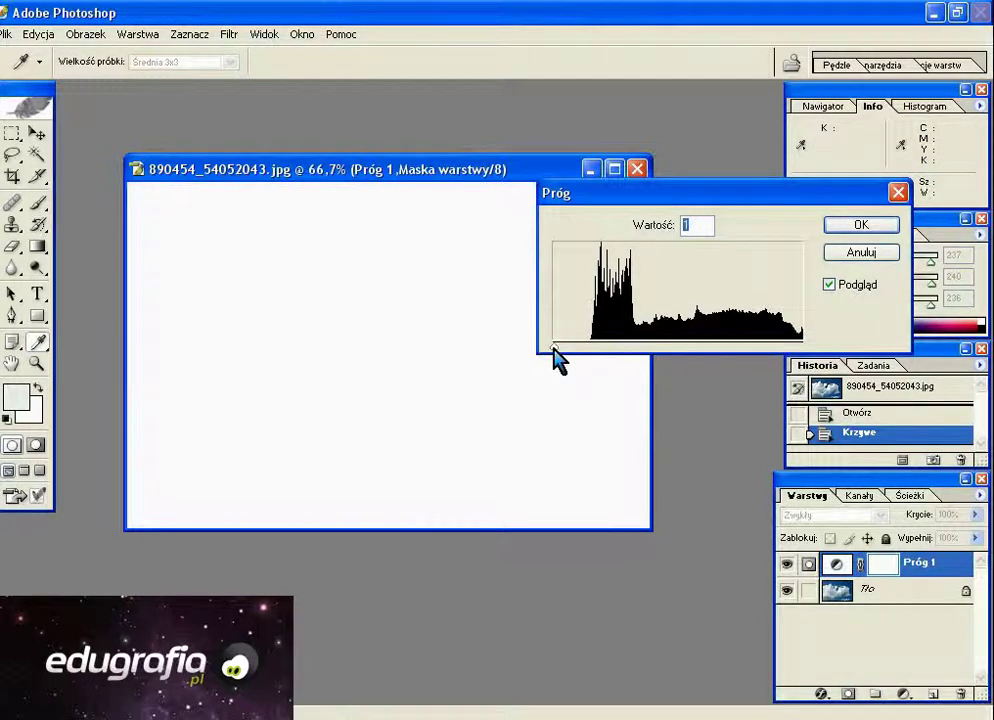
left_click_drag(555, 360, 577, 362)
mouse_move(598, 194)
left_mouse_down()
mouse_move(607, 234)
mouse_move(644, 288)
left_mouse_up()
left_click_drag(628, 440, 639, 444)
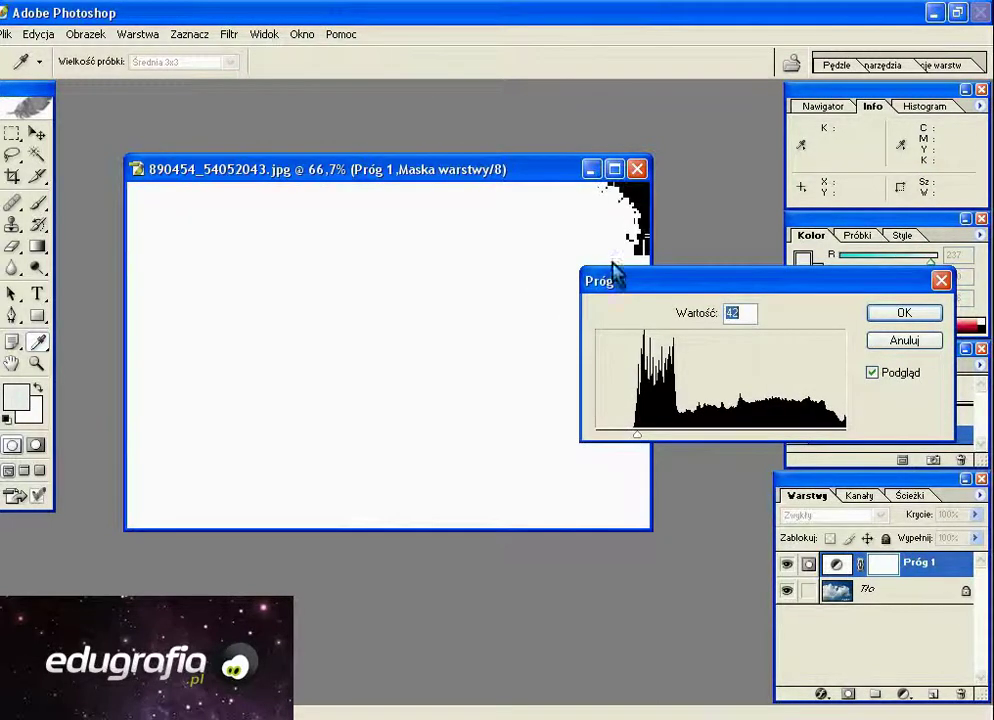
left_click(636, 190, "shift")
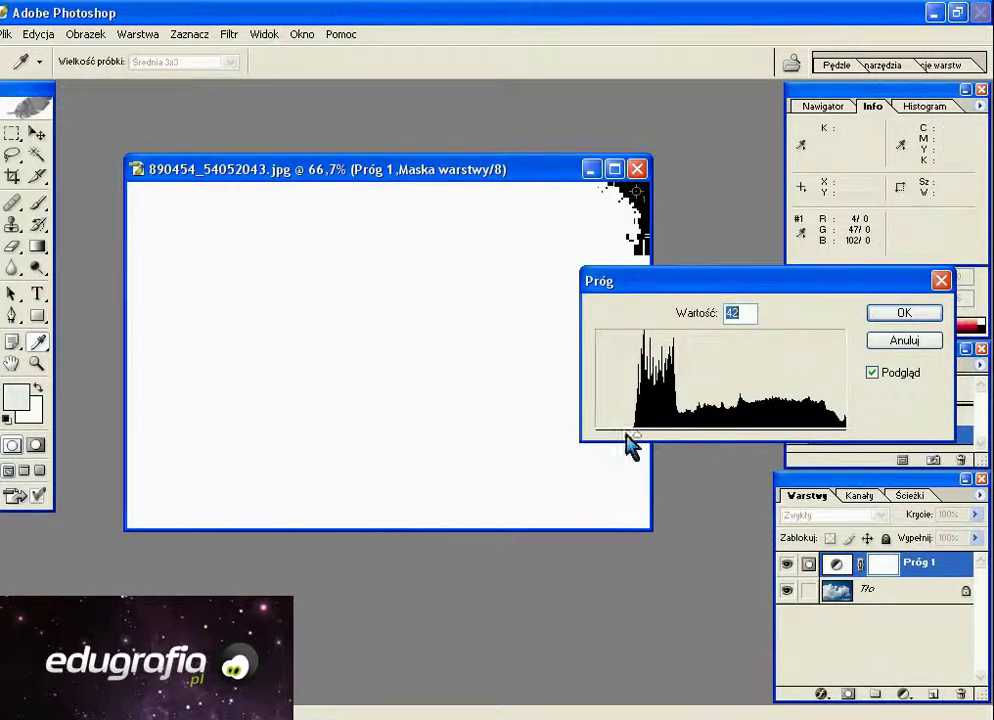
Set the threshold to 248, mark the brightest cloud with sampler 2, then cancel the threshold.
left_click_drag(630, 443, 875, 443)
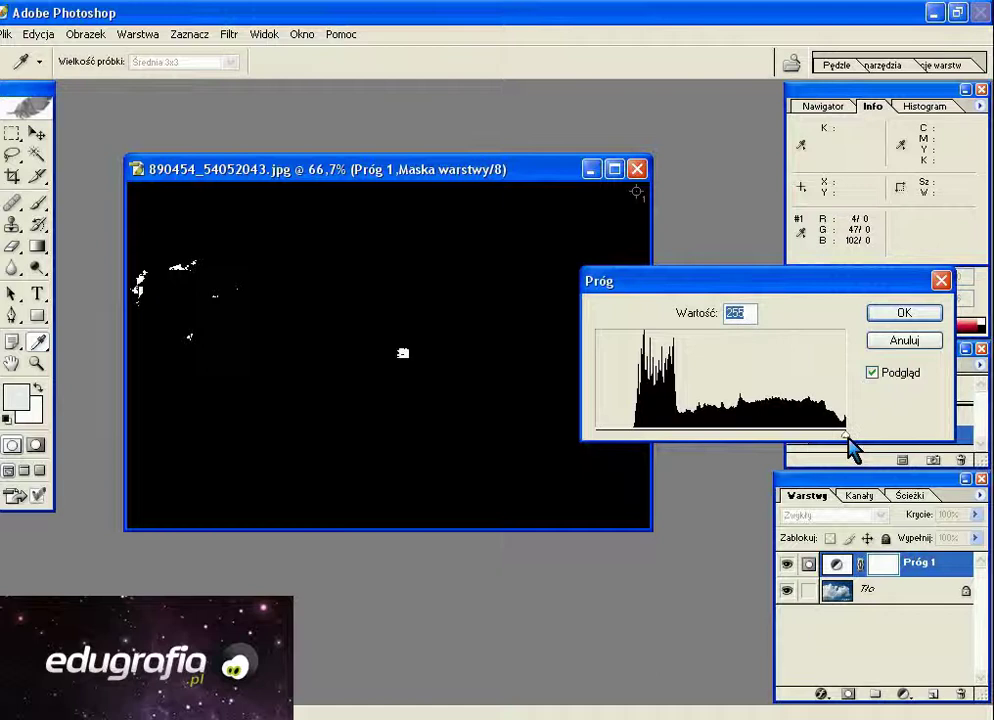
left_click_drag(848, 447, 838, 449)
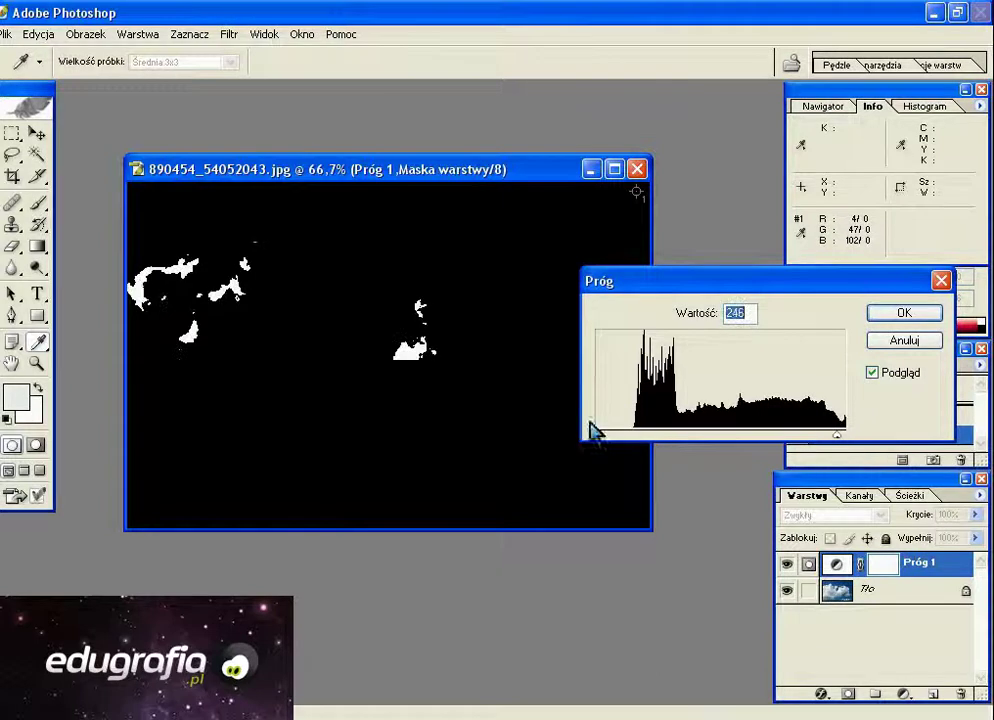
left_click(407, 352, "shift")
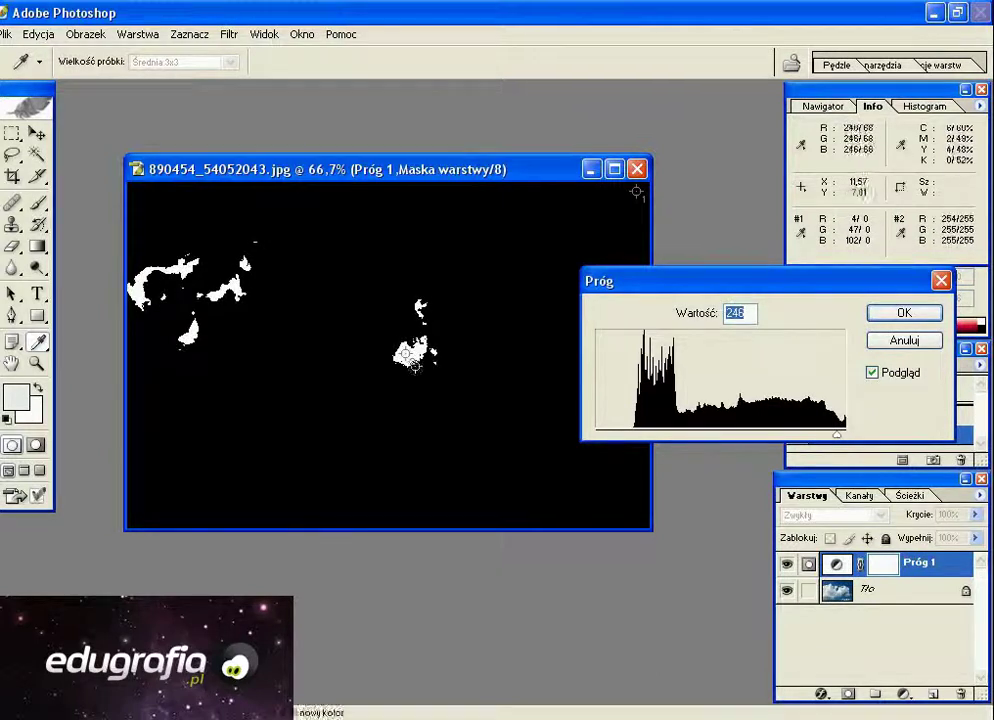
left_click(891, 348)
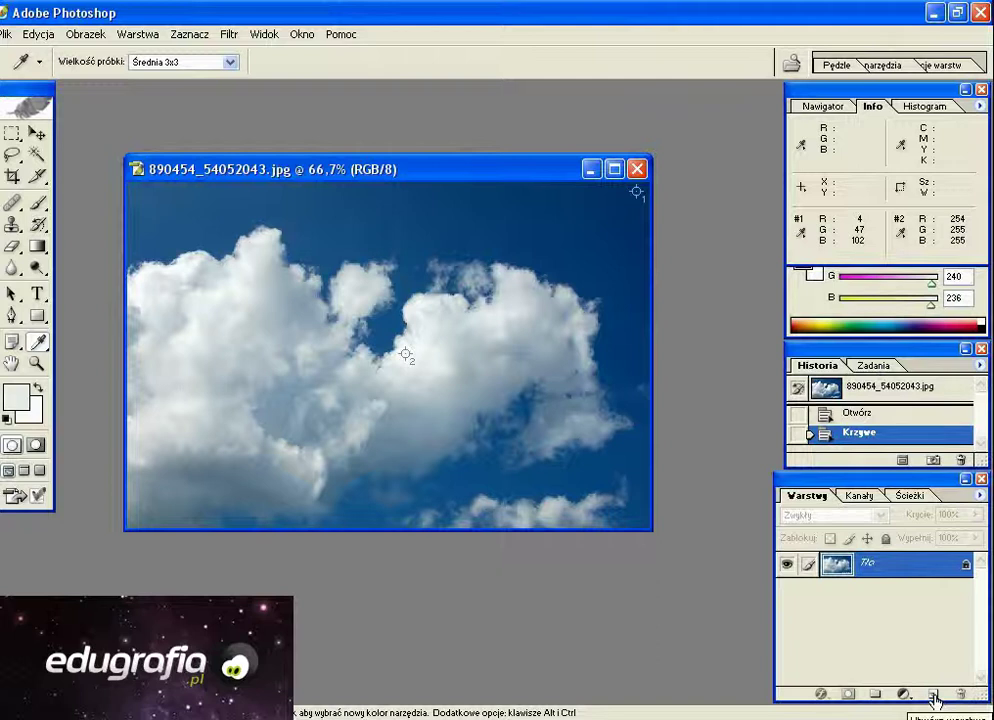
Add a new layer filled with 50% gray, blended in Różnica (Difference) mode.
left_click(931, 694)
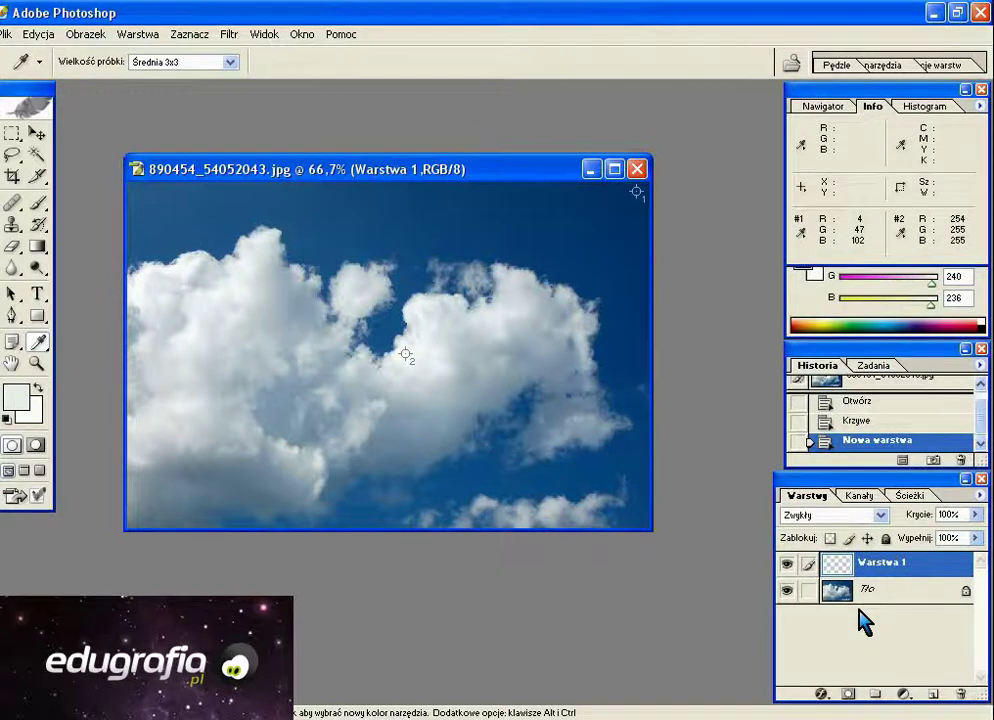
key("shift+F5")
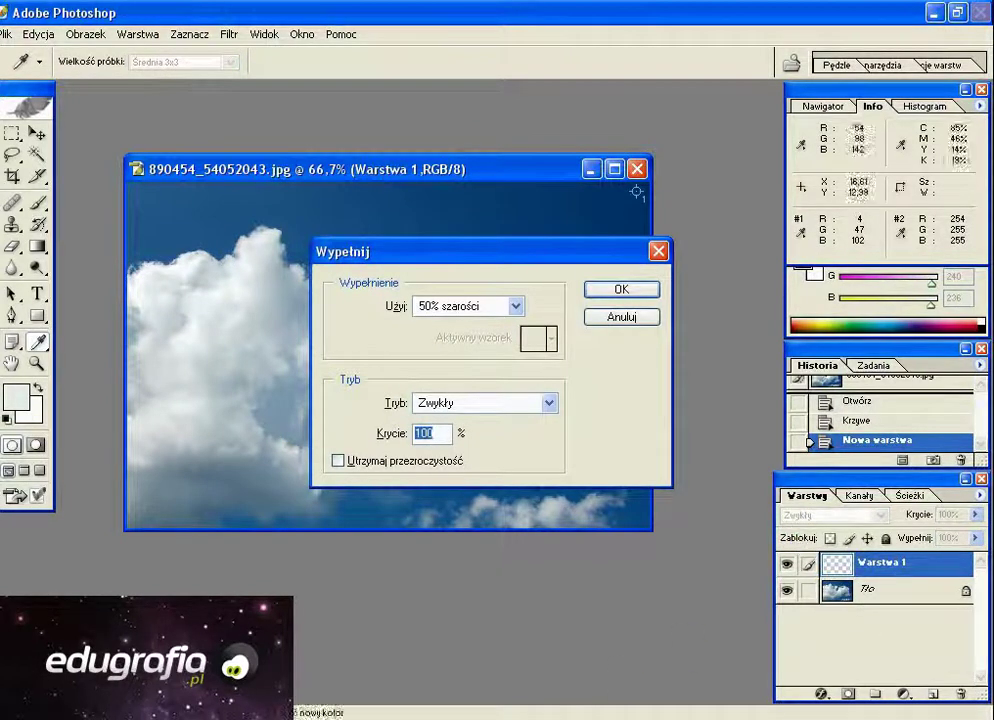
left_click(622, 290)
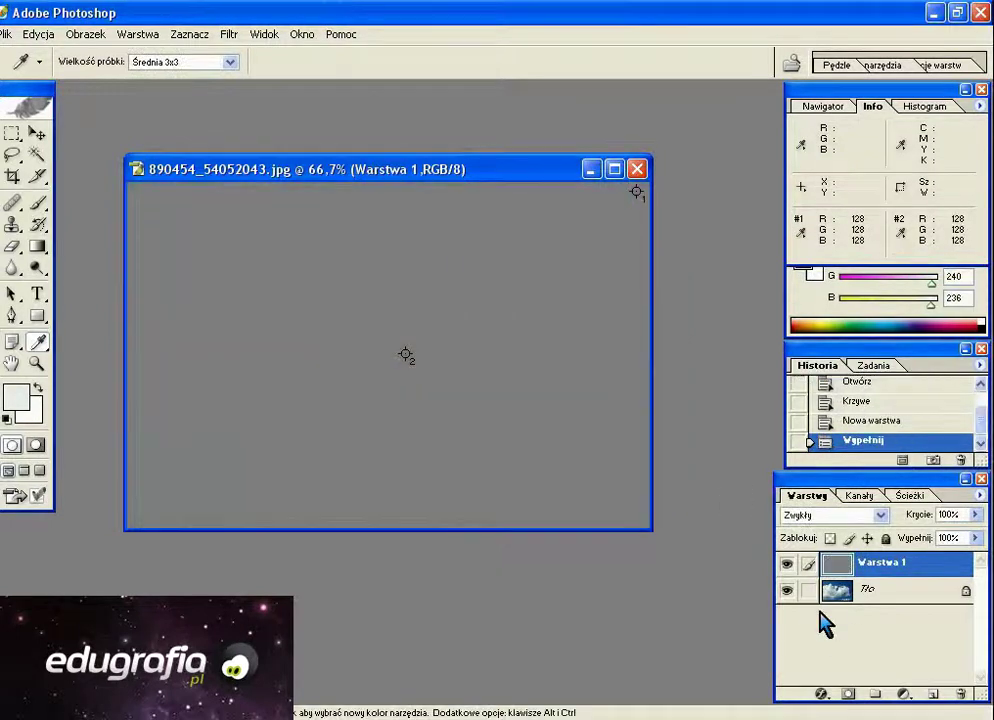
left_click(878, 515)
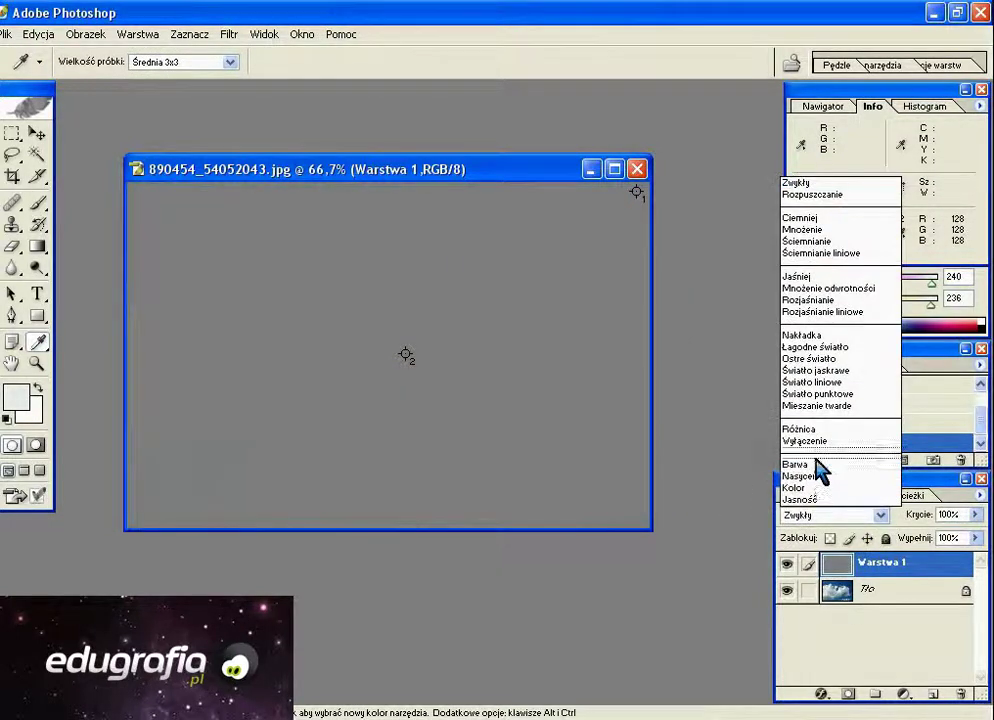
left_click(816, 430)
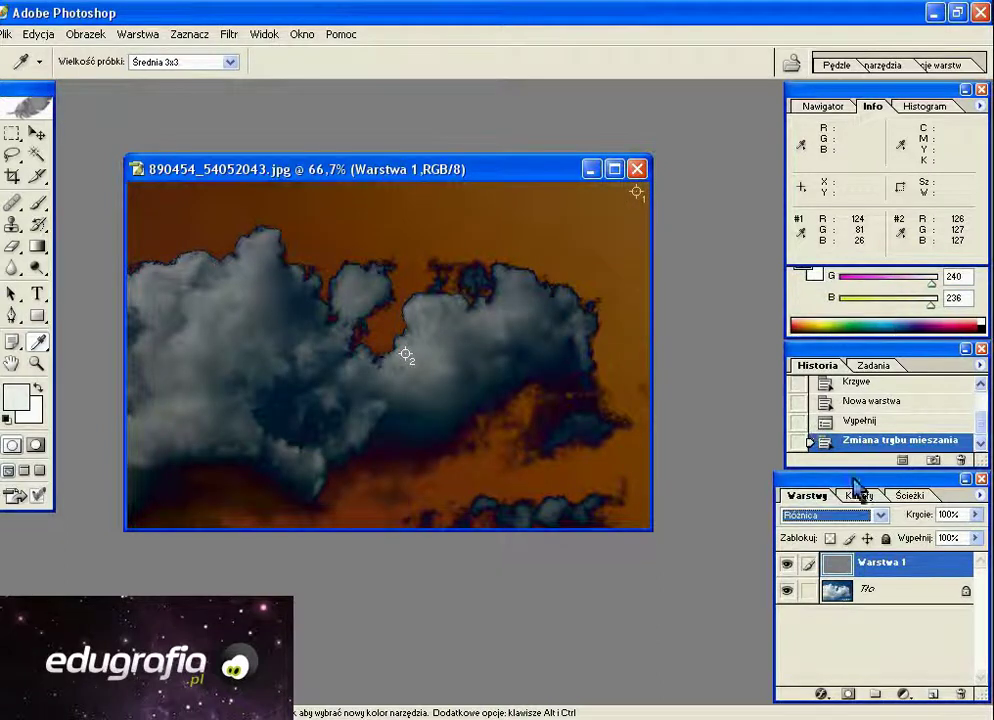
left_click(903, 693)
Use a temporary Threshold to reveal the first black spots, adding sampler 3 at the lower-left.
left_click(845, 674)
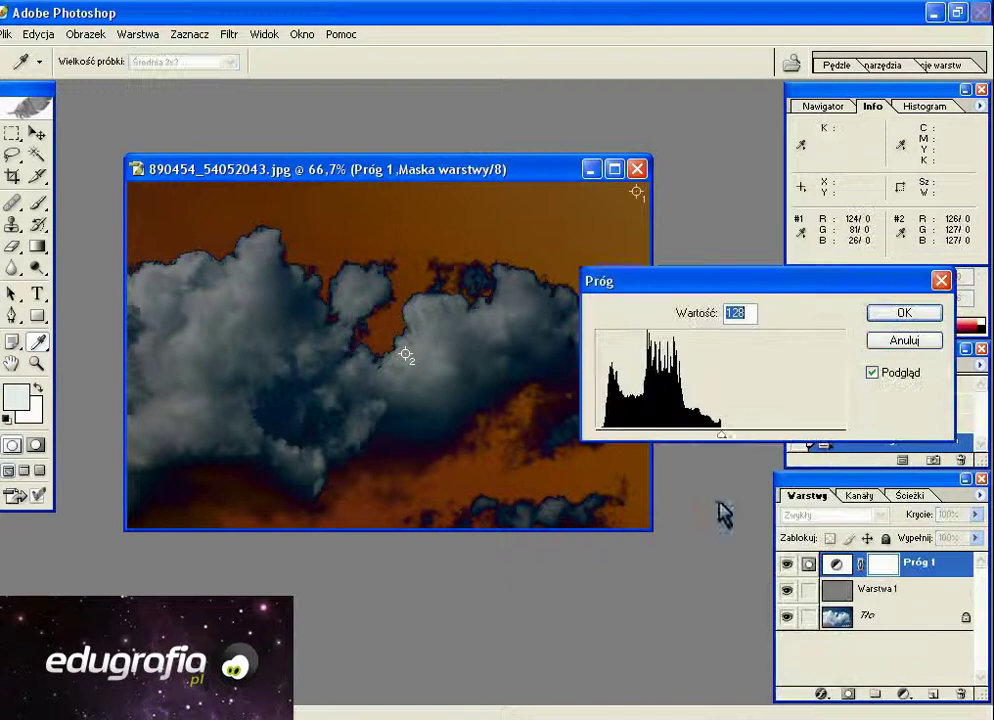
left_click_drag(723, 447, 594, 455)
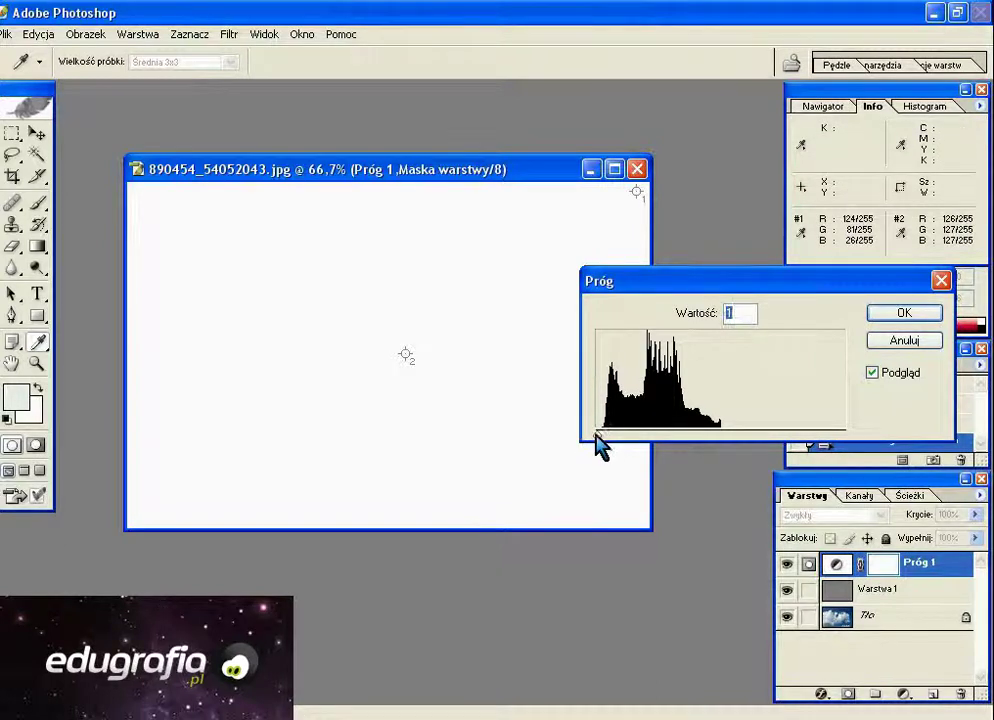
left_click_drag(594, 439, 609, 443)
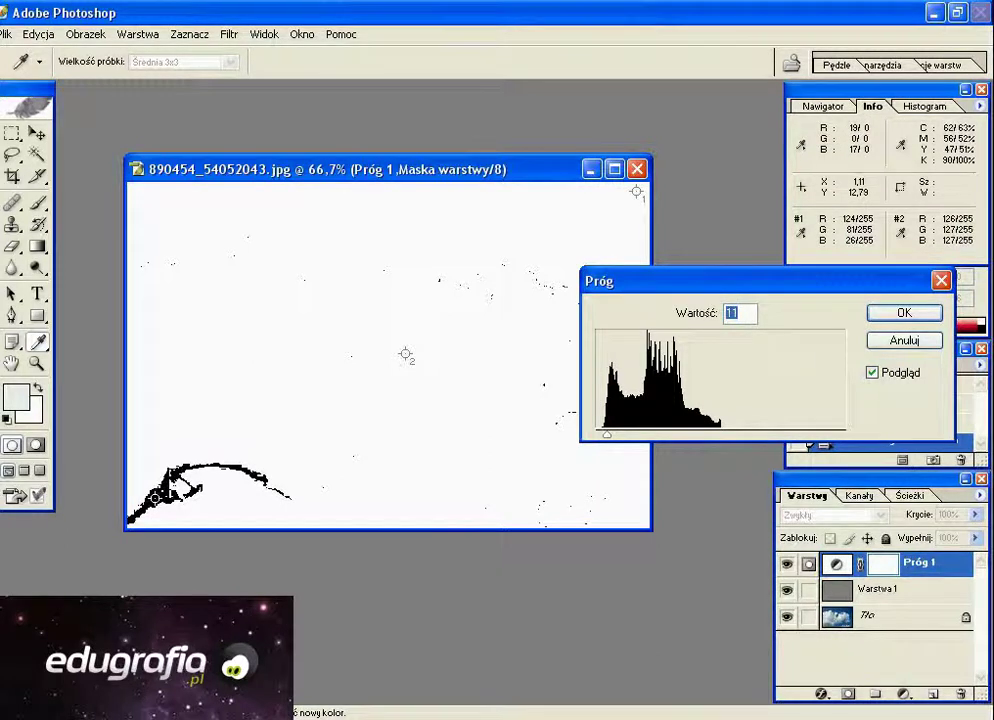
left_click(897, 341)
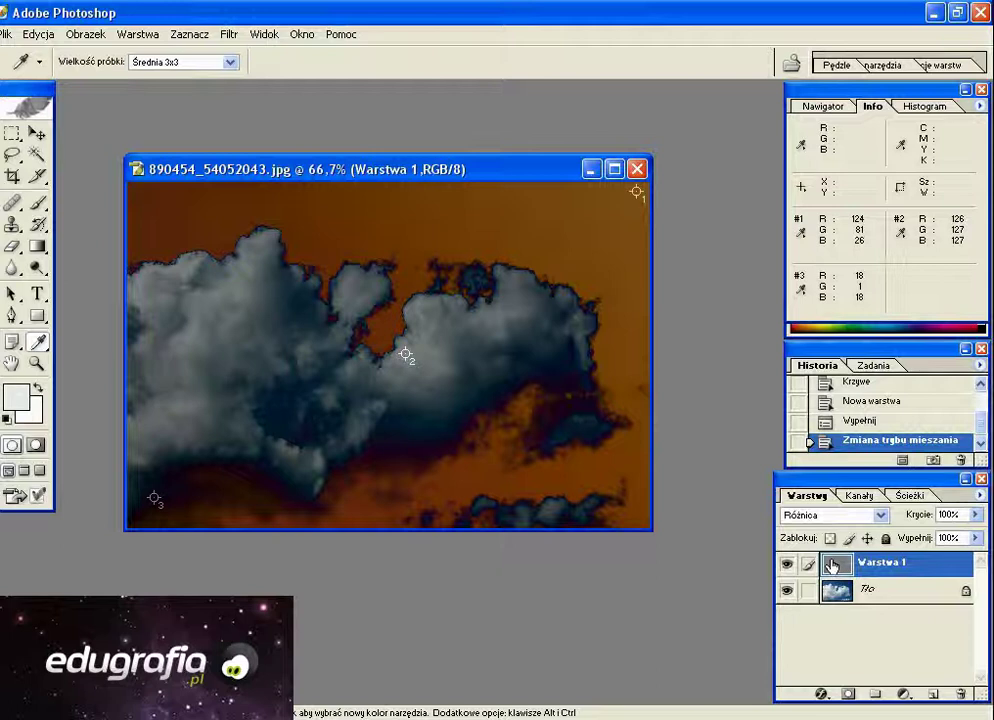
Delete Warstwa 1 and add a Krzywe (Curves) adjustment layer over Tło.
left_click_drag(833, 566, 960, 693)
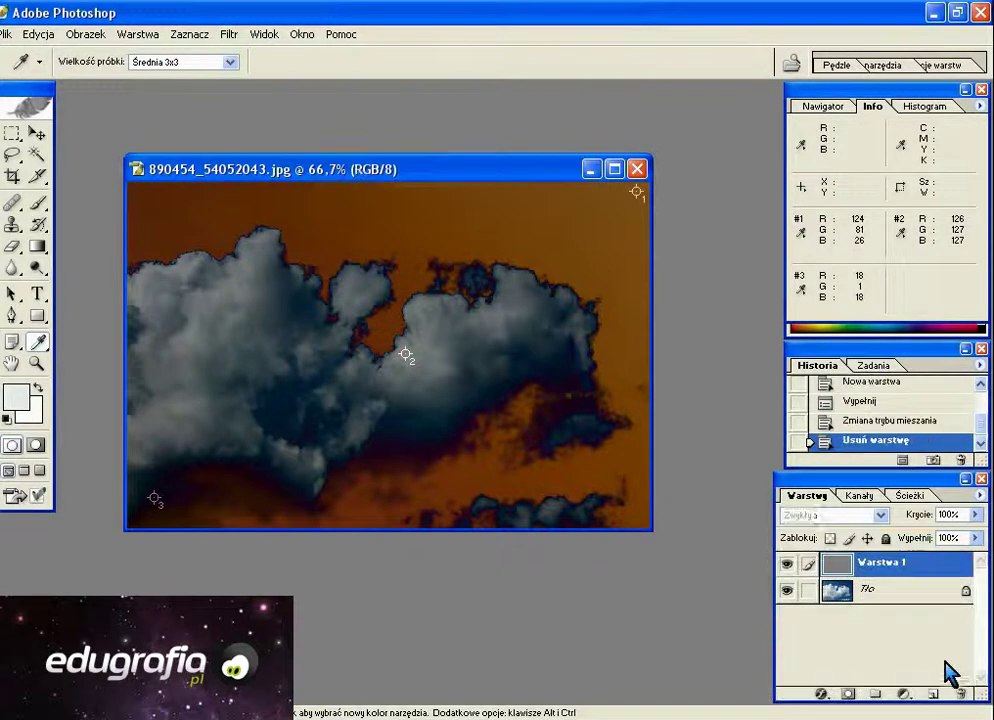
left_click(903, 693)
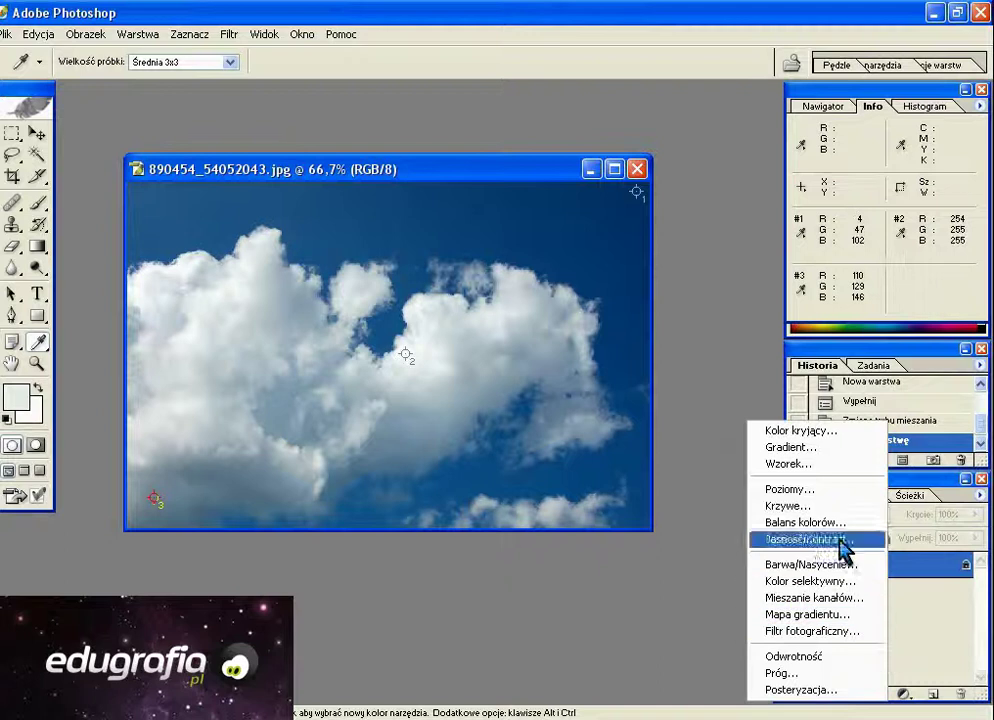
left_click(825, 503)
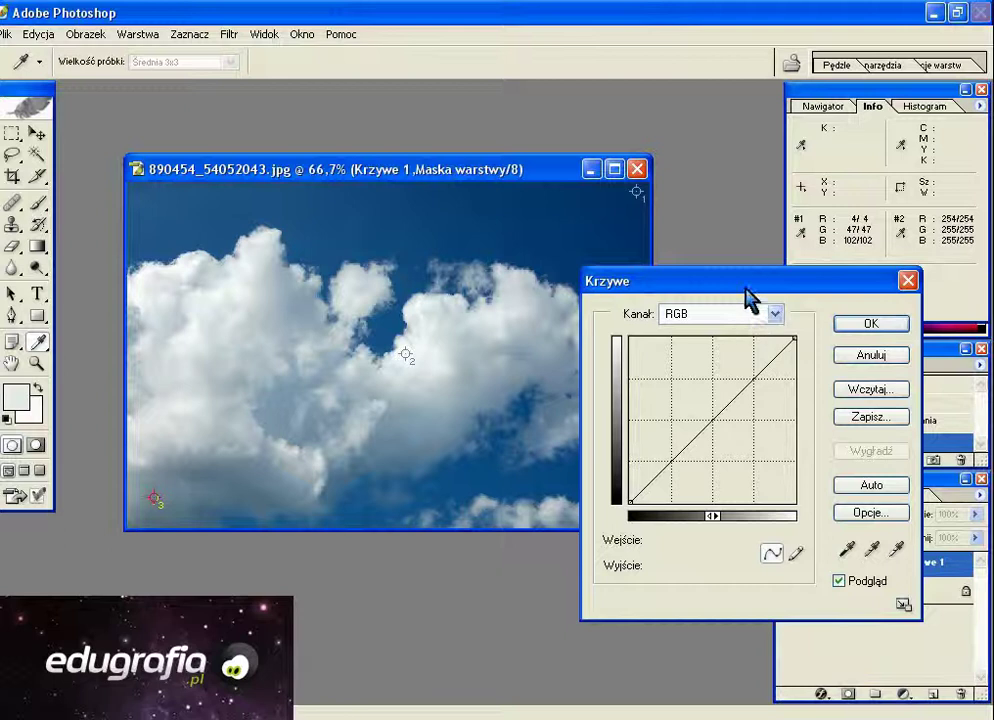
Set the Curves black point from sampler 1, gray from sampler 3, white from sampler 2, and apply.
left_click_drag(745, 283, 830, 286)
left_click(932, 552)
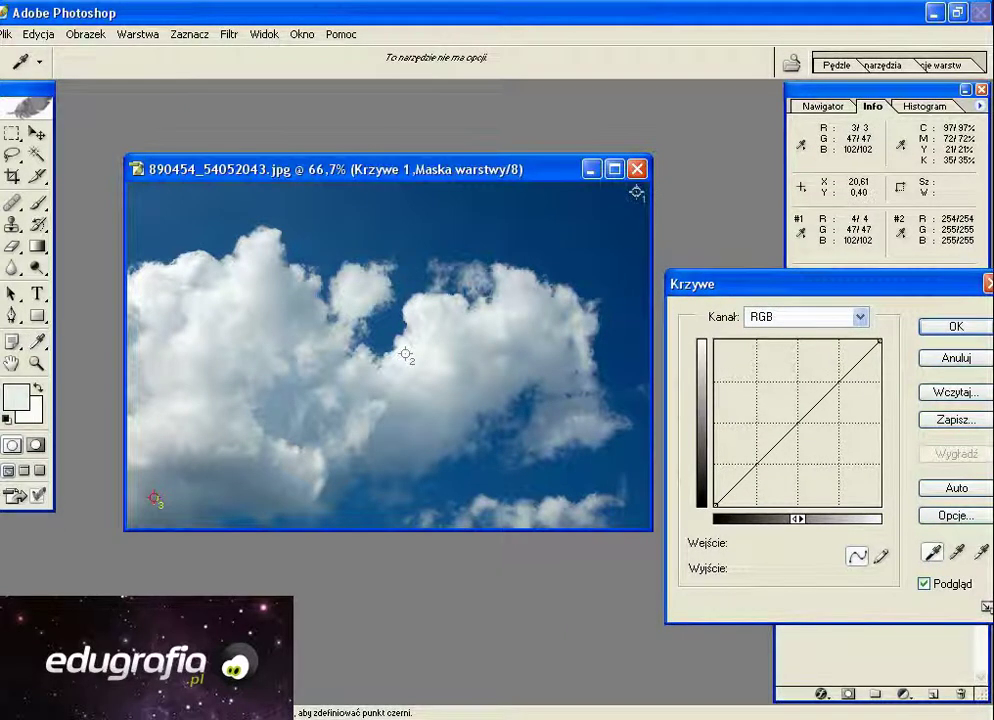
left_click(636, 192)
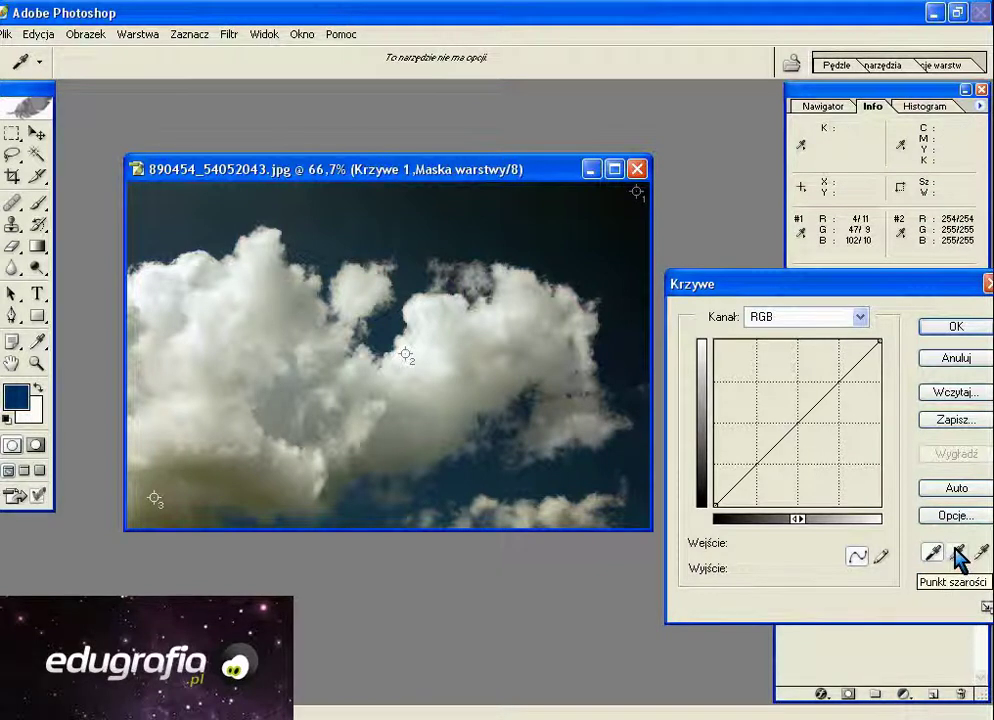
left_click(956, 552)
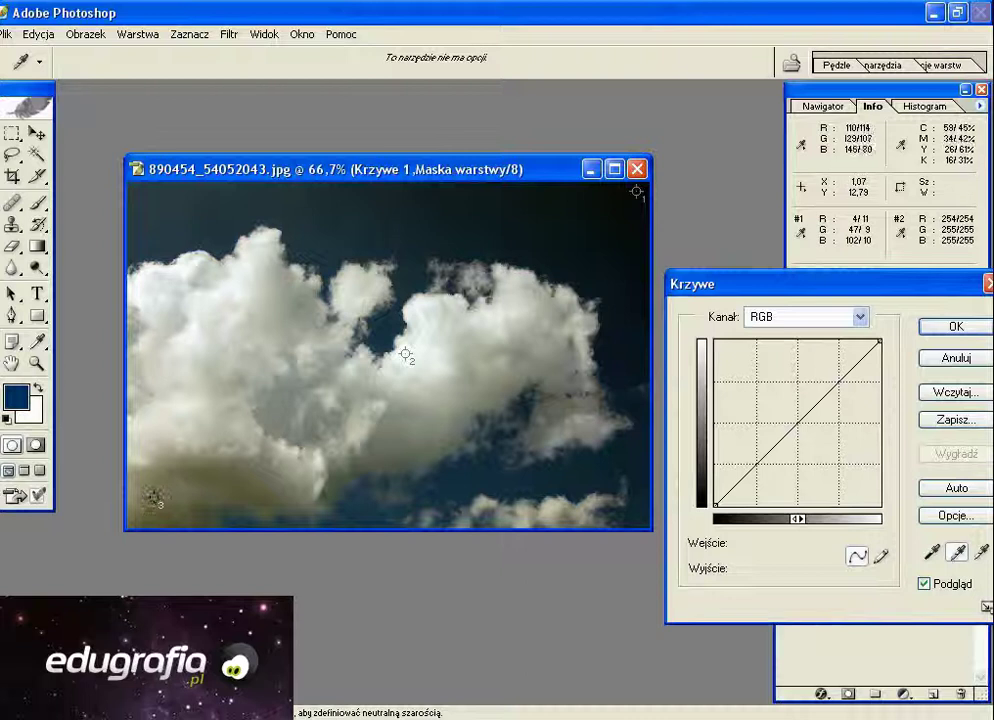
left_click(153, 498)
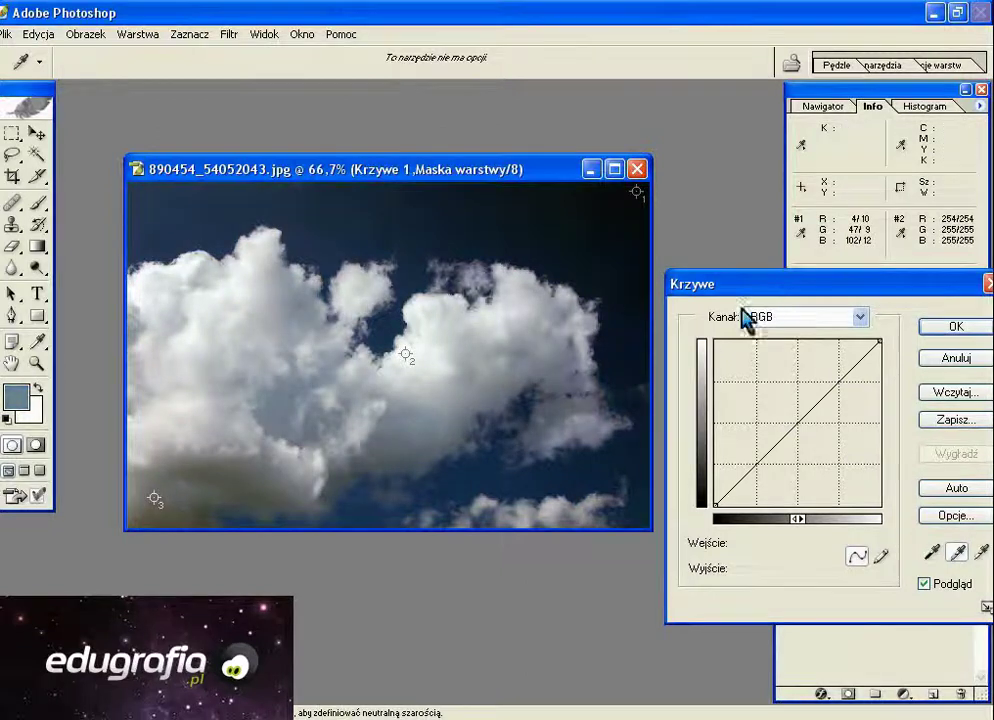
left_click_drag(752, 285, 644, 305)
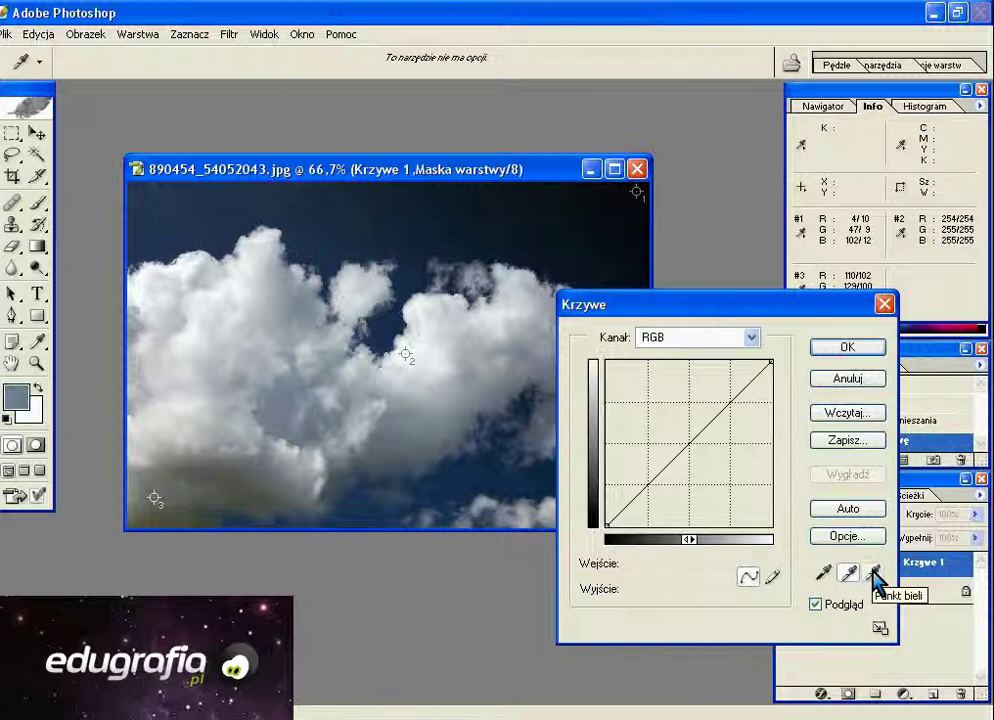
left_click(875, 575)
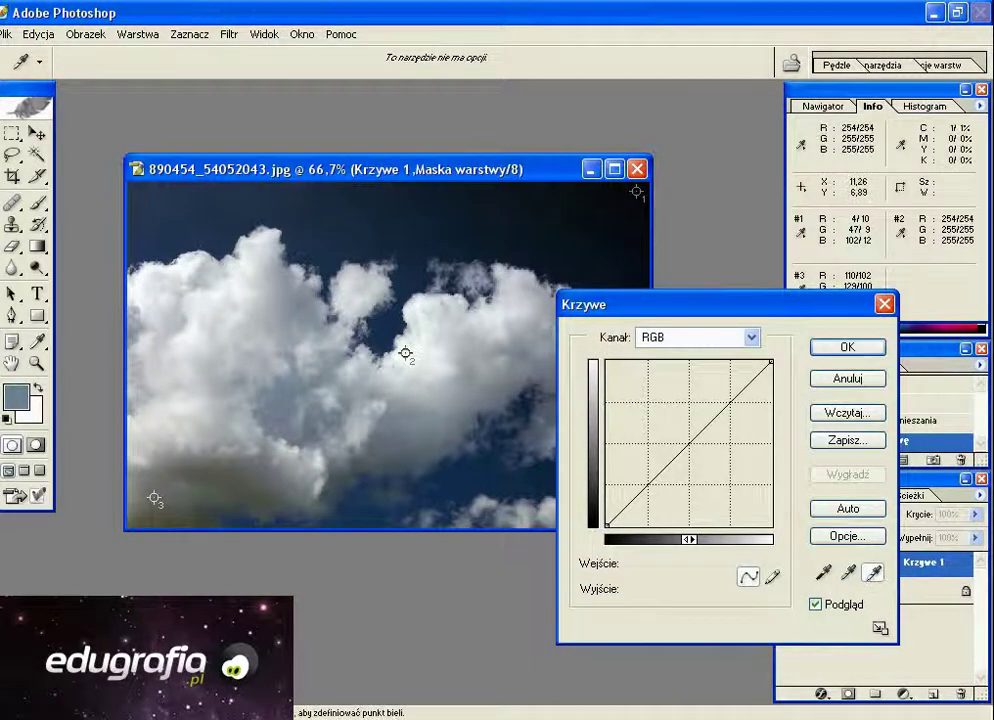
left_click(340, 313)
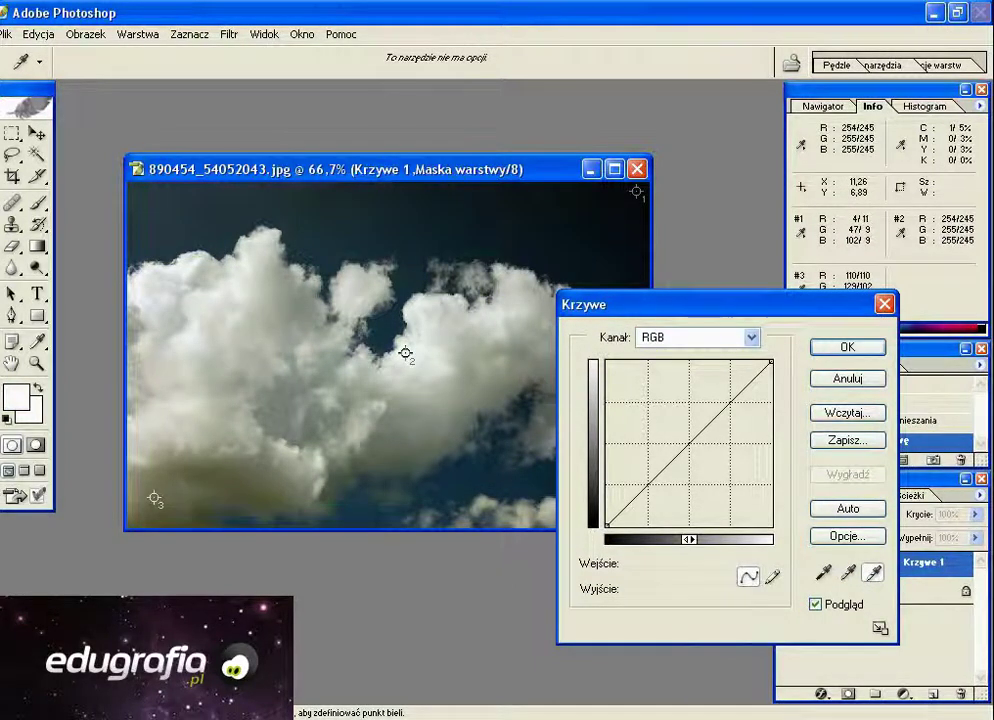
left_click(846, 346)
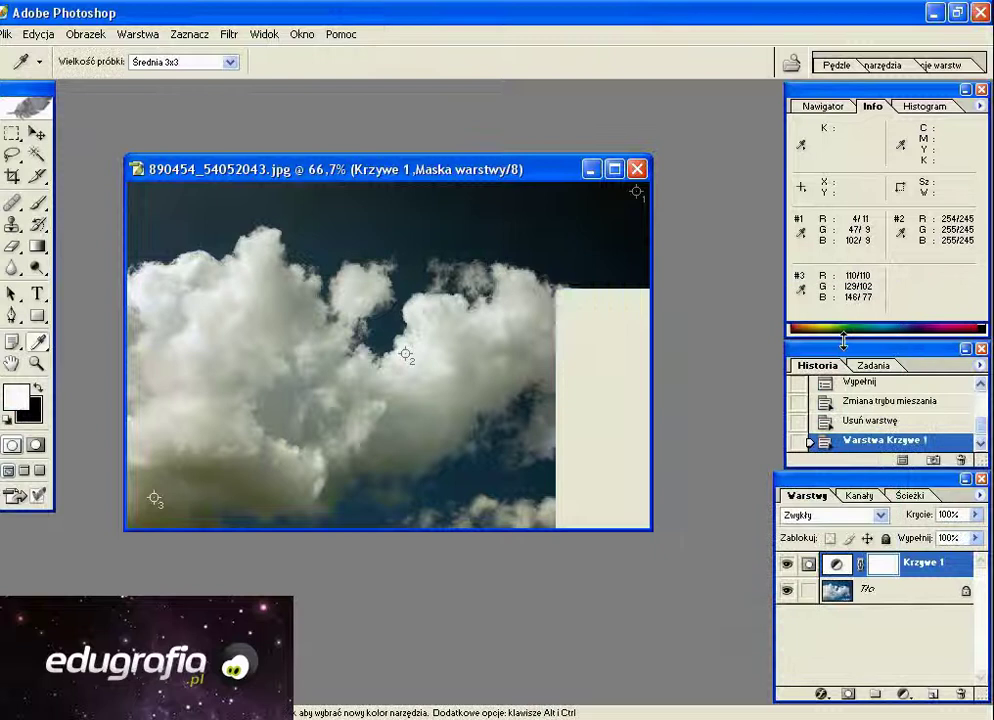